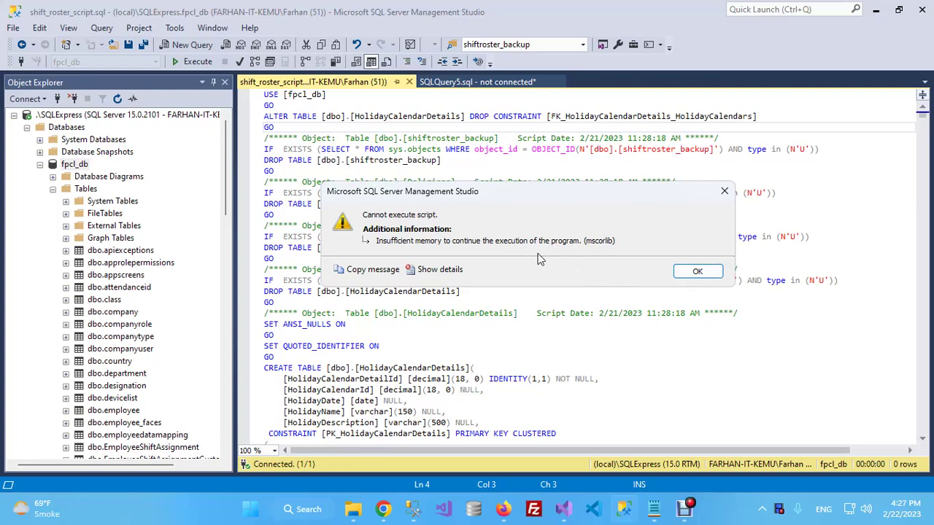
# Review the table and insert statements in shift_roster_script.sql, try to execute the script again and dismiss the error.
pyautogui.click(708, 272)
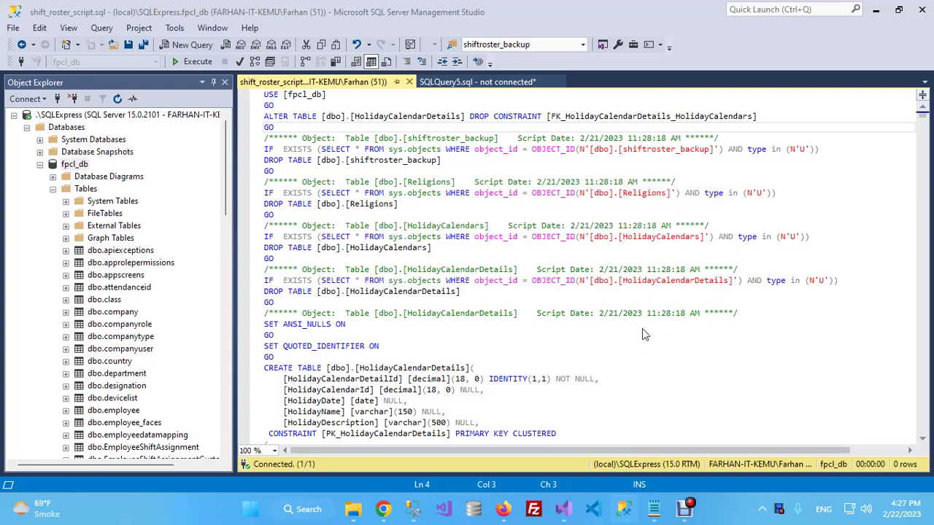
pyautogui.click(423, 204)
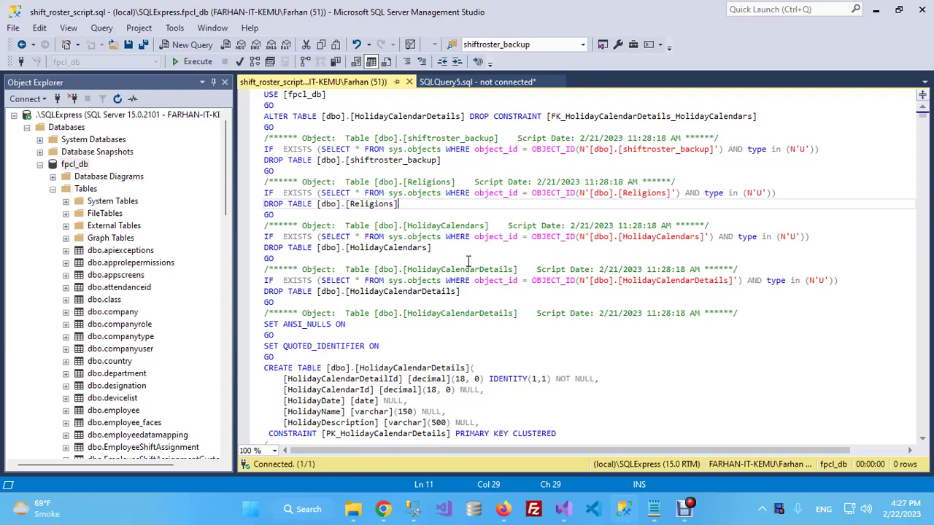
pyautogui.scroll(-18, 468, 261)
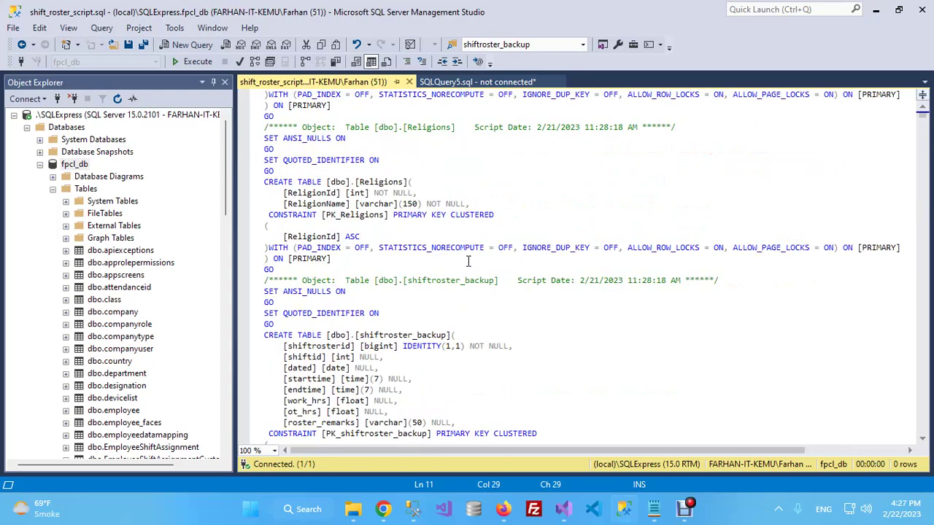
pyautogui.scroll(-3, 468, 261)
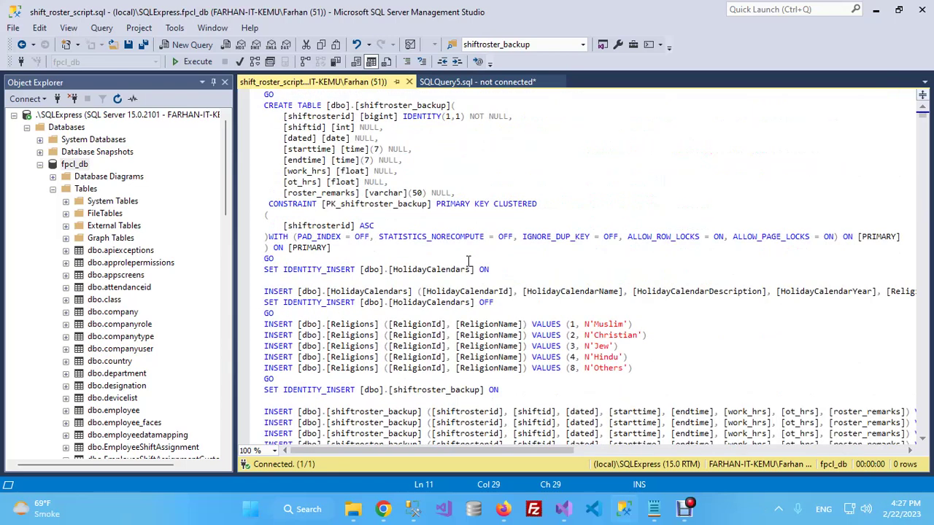
pyautogui.scroll(20, 469, 262)
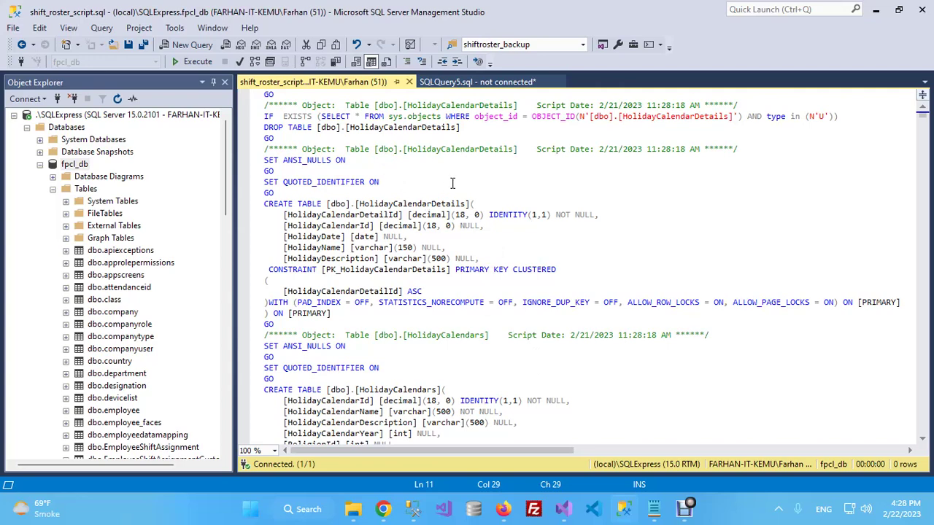
pyautogui.click(193, 63)
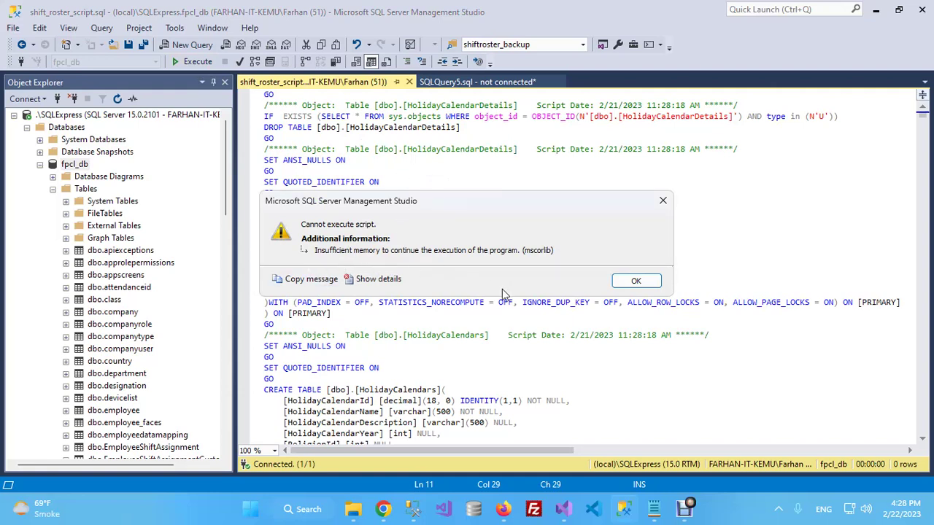
pyautogui.click(636, 286)
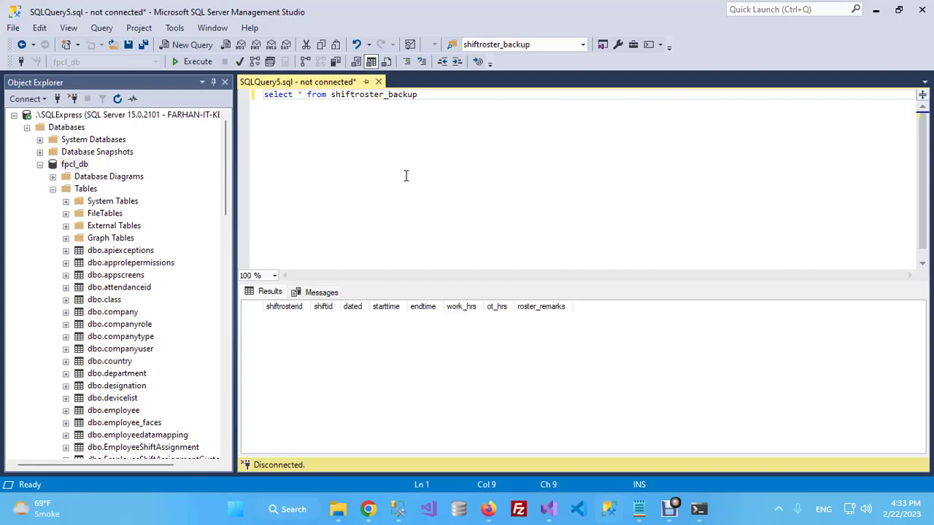
# Run the select query on shiftroster_backup, connecting to .\SQLExpress with Windows Authentication.
pyautogui.press('F5')
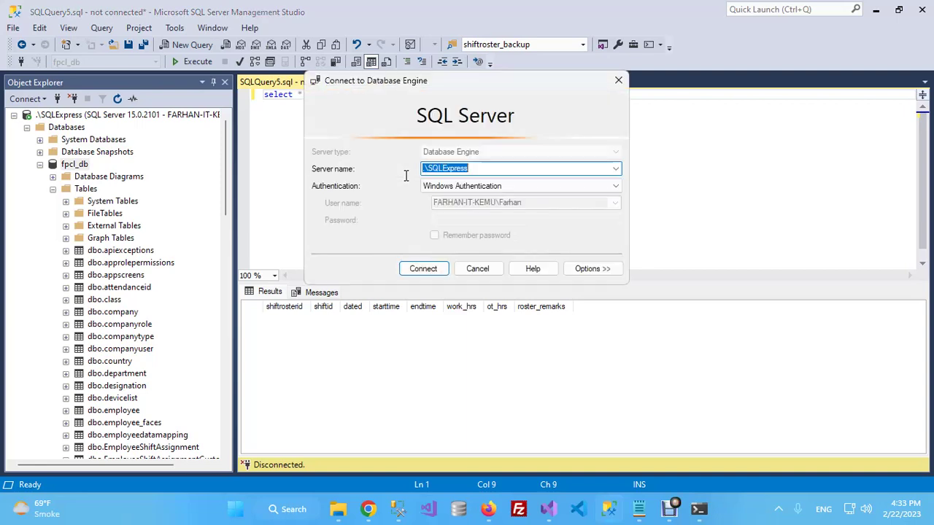
pyautogui.click(435, 271)
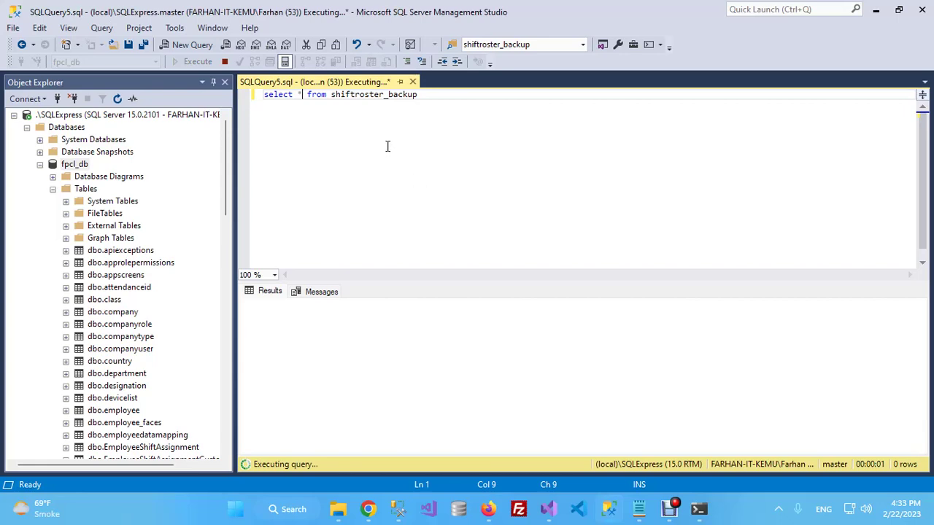
# Try running the query with the table name changed to shiftrosterbackup.
pyautogui.click(384, 100)
pyautogui.press('Delete')
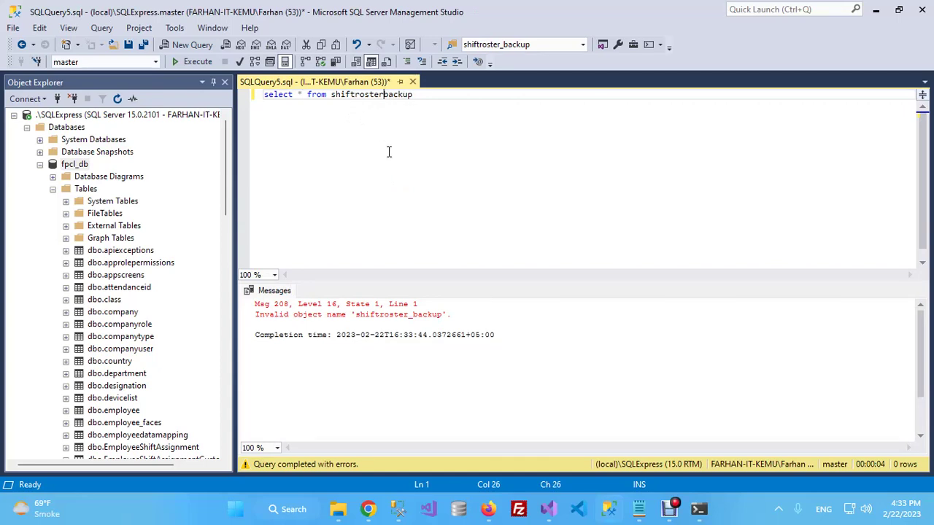
pyautogui.press('F5')
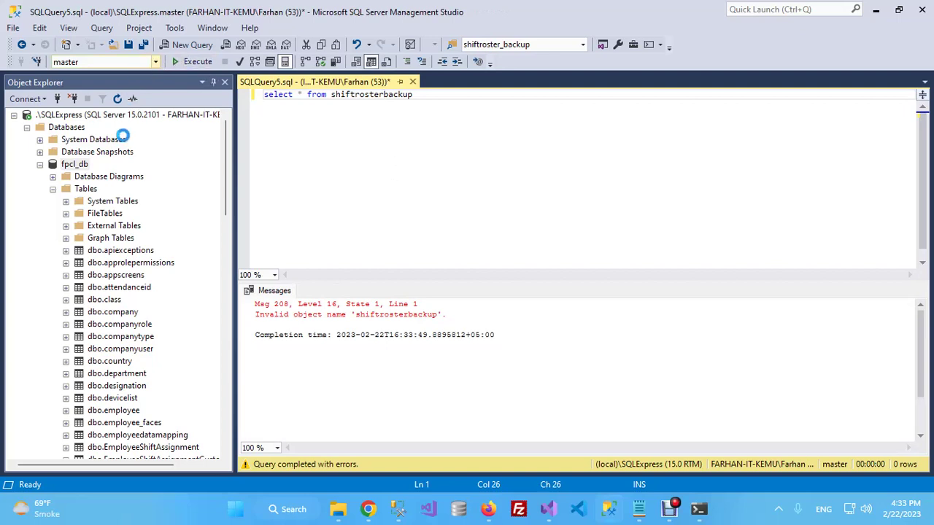
# Set the query's database to fpcl_db, restore the table name shiftroster_backup and run the query.
pyautogui.click(90, 72)
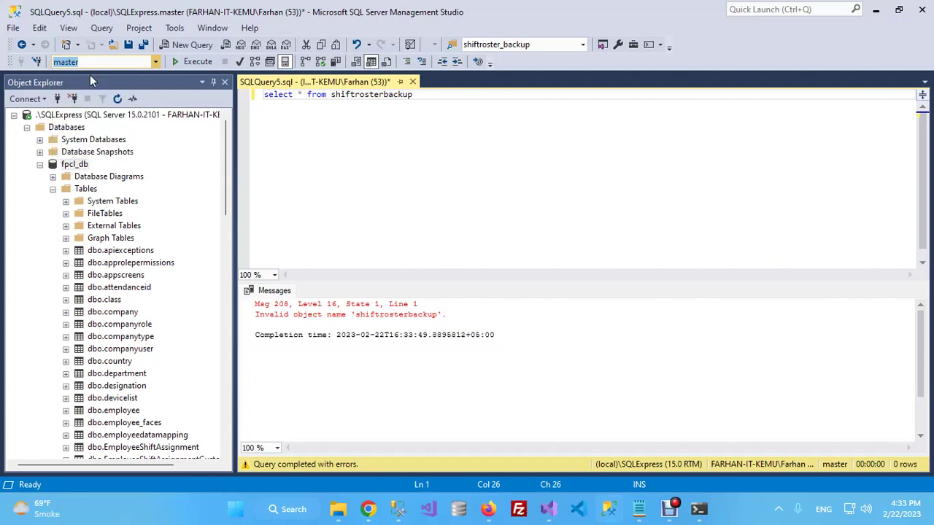
pyautogui.press('Left')
pyautogui.press('Left')
pyautogui.press('Left')
pyautogui.press('Left')
pyautogui.press('Left')
pyautogui.press('Right')
pyautogui.press('Right')
pyautogui.press('Right')
pyautogui.press('Right')
pyautogui.press('Right')
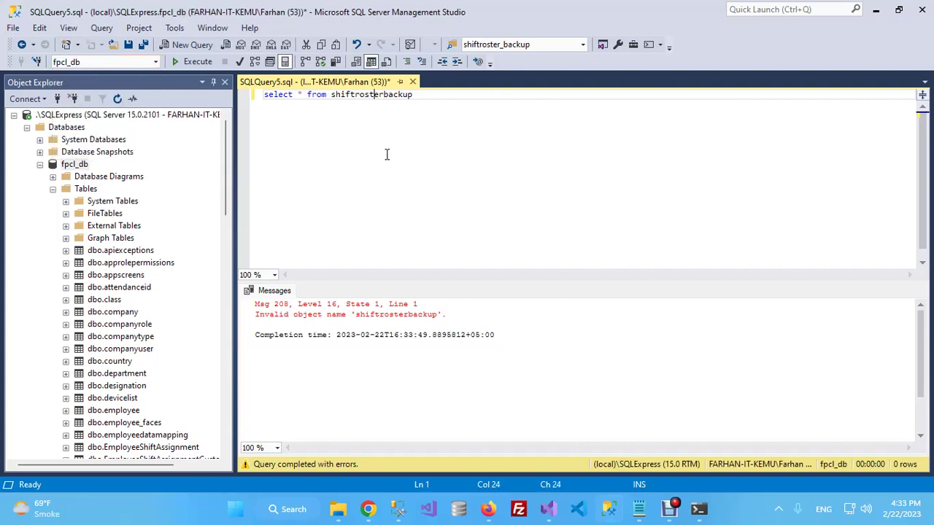
pyautogui.write('_')
pyautogui.press('F5')
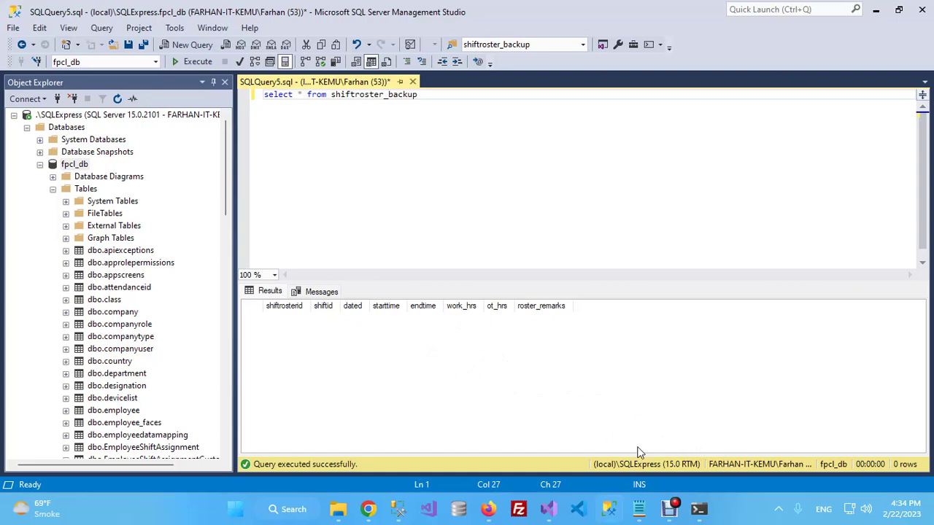
# Switch to the Notepad notes and examine the SQLCMD syntax for the computer name, default instance and script path.
pyautogui.moveTo(641, 516)
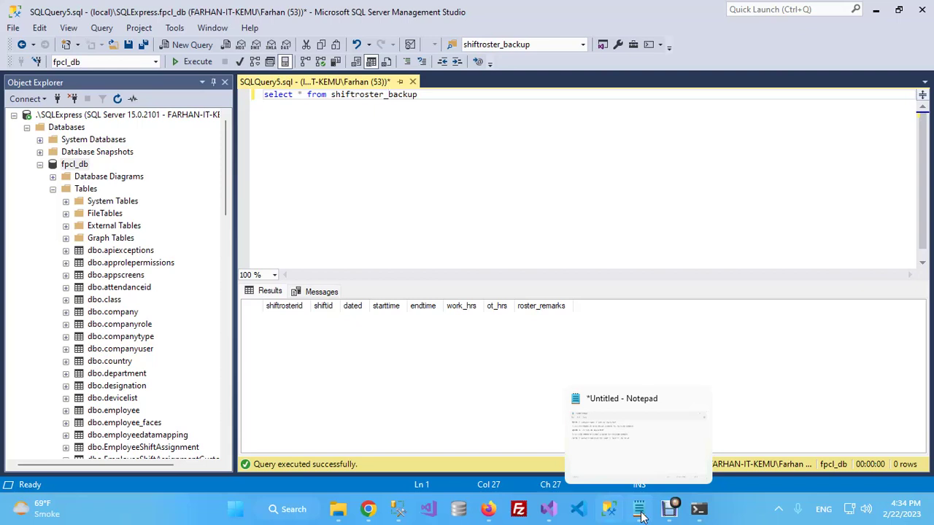
pyautogui.click(641, 515)
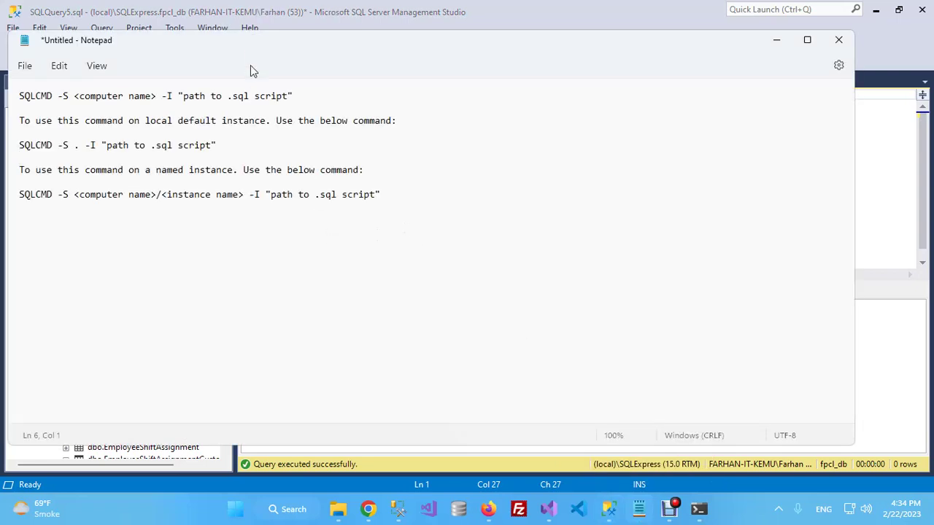
pyautogui.click(30, 99)
pyautogui.doubleClick(33, 99)
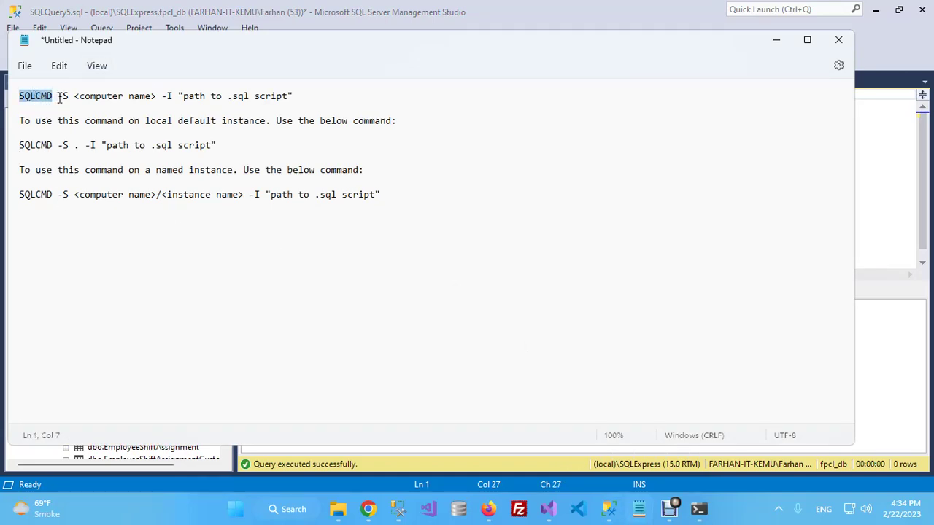
pyautogui.click(58, 97)
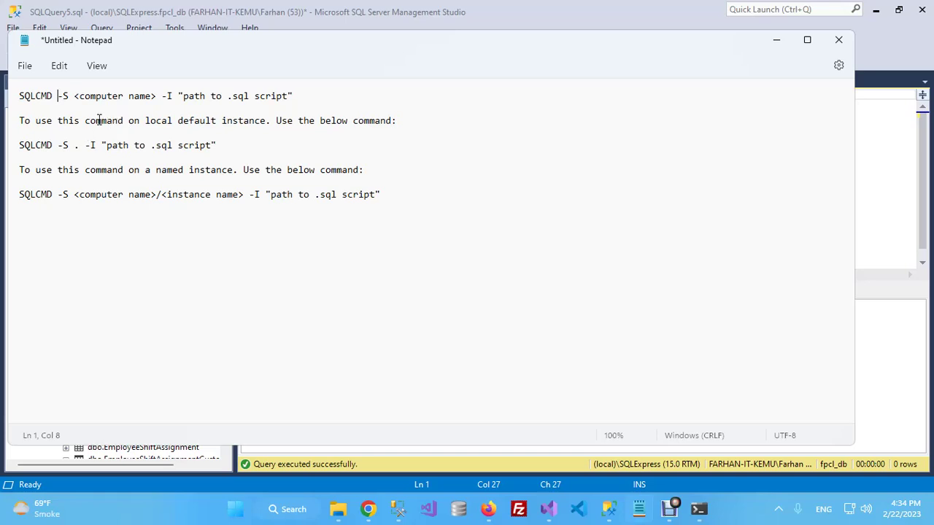
pyautogui.moveTo(73, 95); pyautogui.dragTo(154, 96)
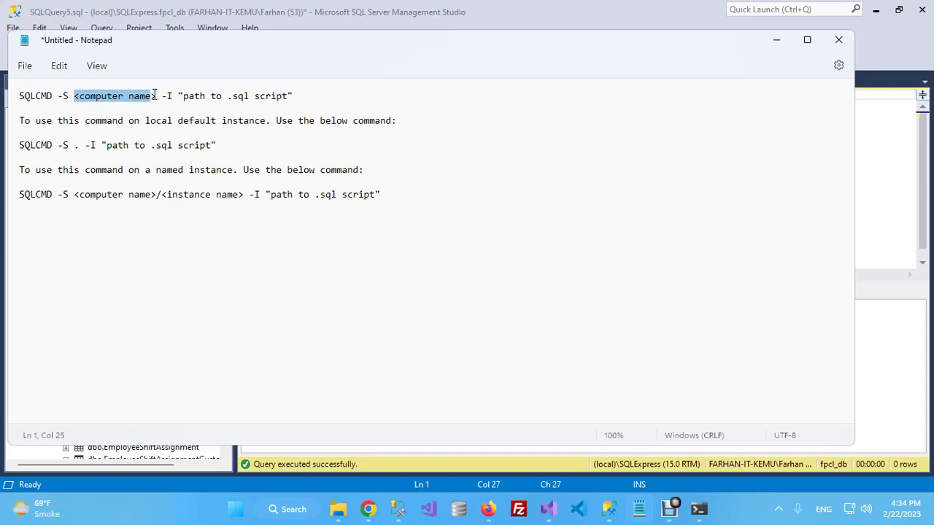
pyautogui.click(74, 145)
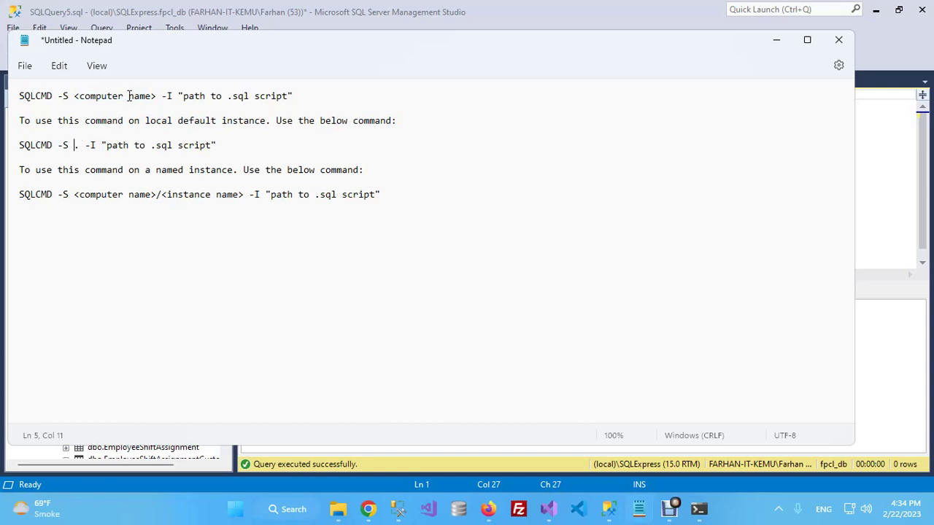
pyautogui.click(167, 96)
pyautogui.tripleClick(23, 96)
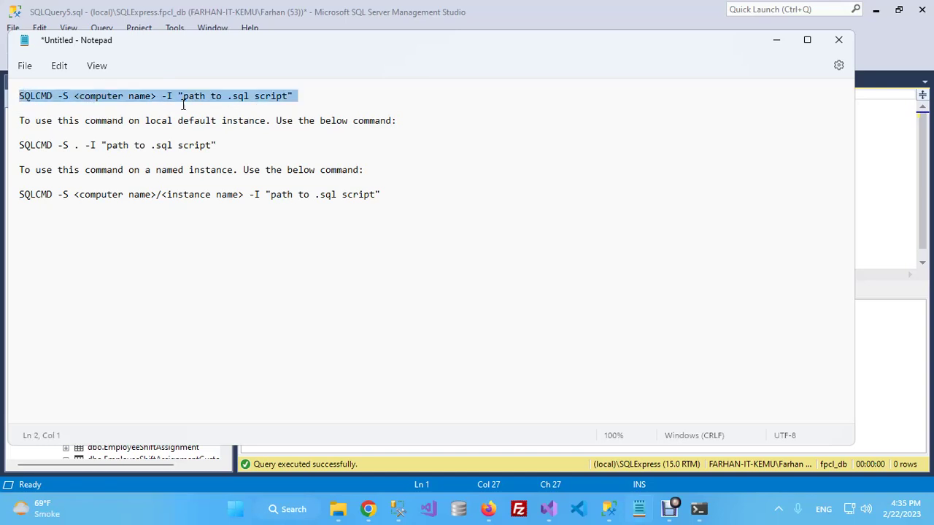
pyautogui.click(305, 99)
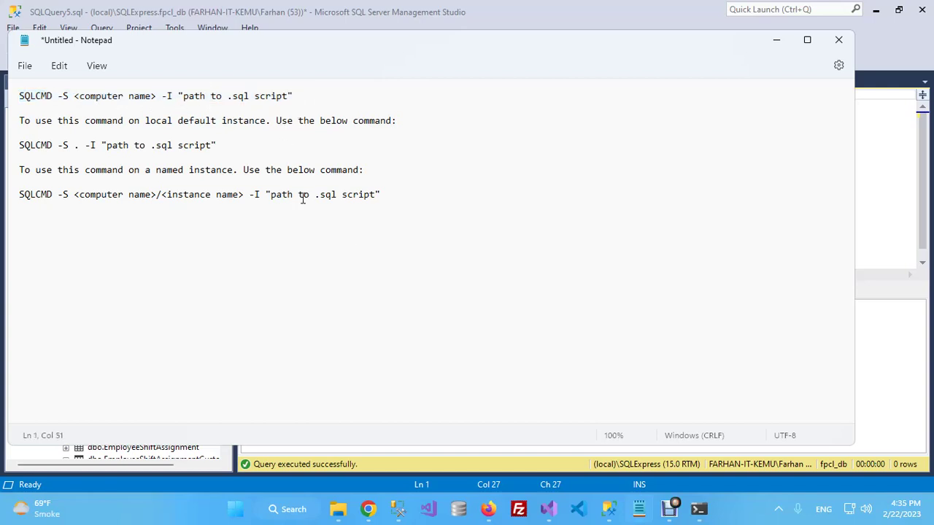
# Check shift_roster_script.sql on drive E: and try running sqlcmd -S .\SQLExpress -I E:\shift_roster_script.sql in Command Prompt.
pyautogui.click(346, 515)
pyautogui.click(313, 448)
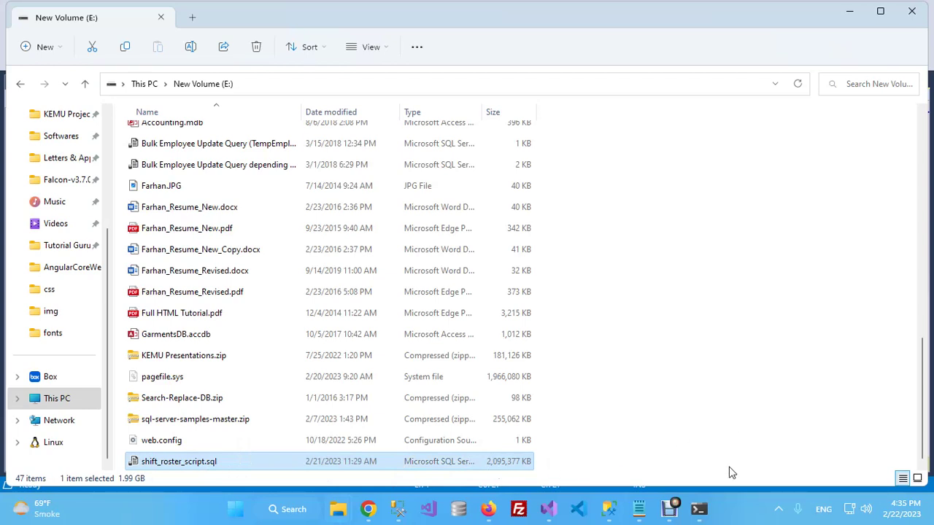
pyautogui.click(698, 508)
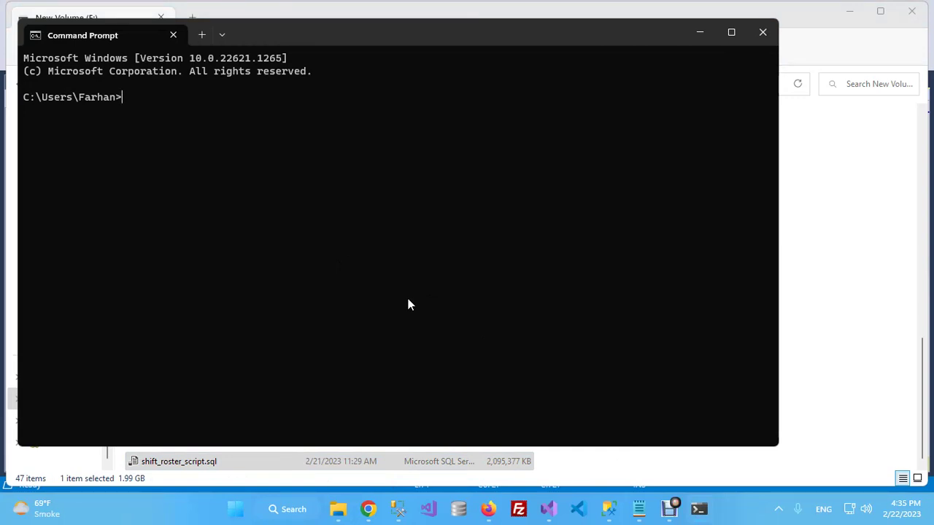
pyautogui.write('sqlcmd -S .')
pyautogui.write('\\SQLExp')
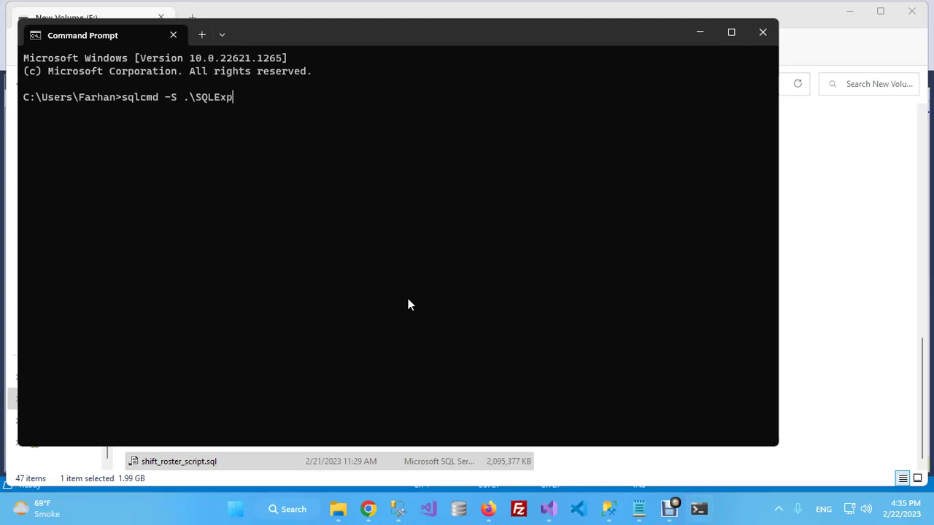
pyautogui.write('ress -I E:')
pyautogui.write('\\shift_roster')
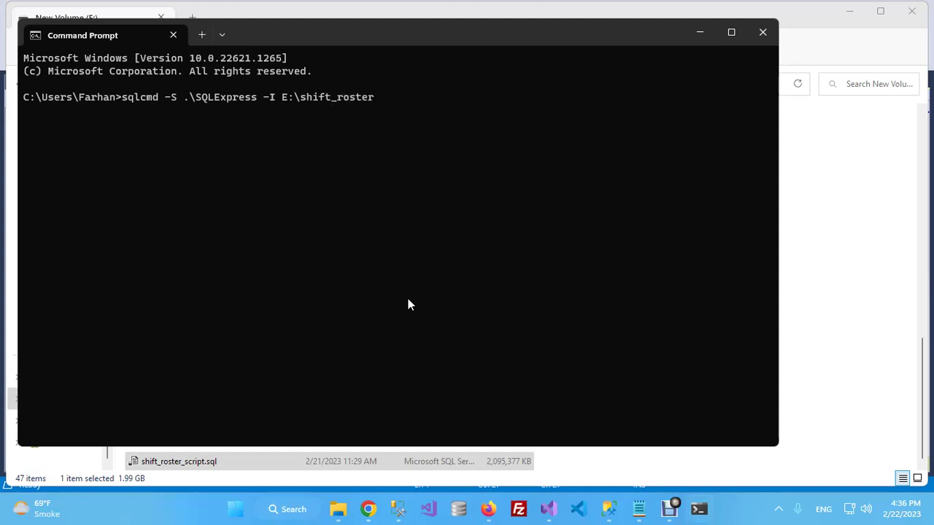
pyautogui.write('_script.sql')
pyautogui.press('Return')
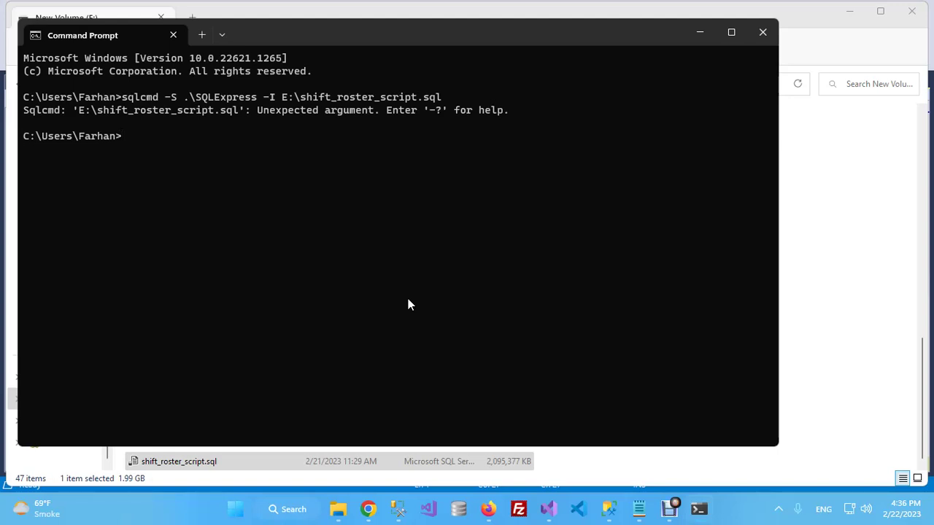
# Recheck the SQLCMD syntax in the Notepad notes and enter sqlcmd -S .\SQLExpress -i "E in Command Prompt.
pyautogui.click(640, 512)
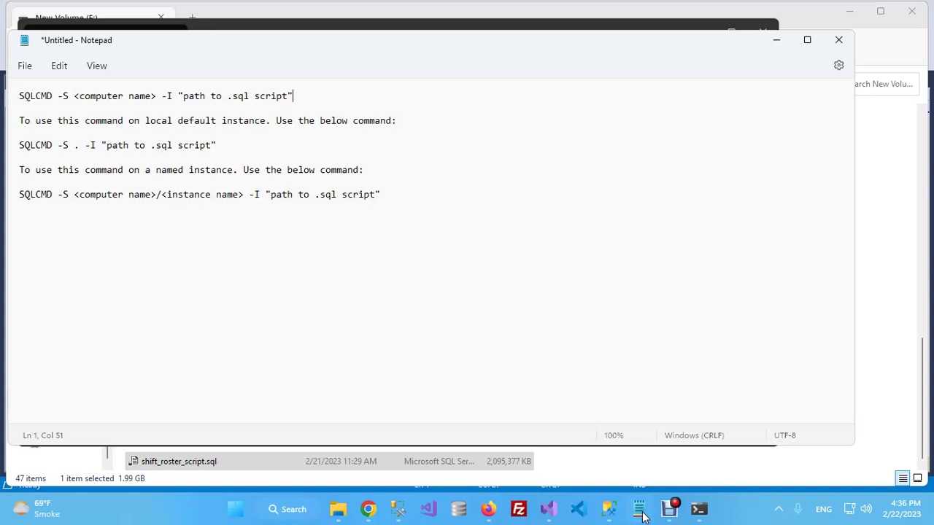
pyautogui.click(639, 511)
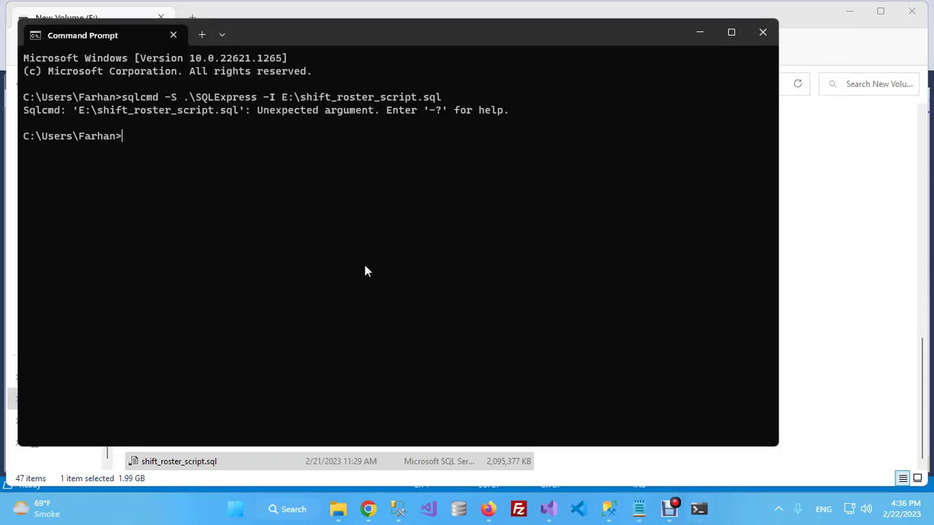
pyautogui.write('sqlcmd -S .')
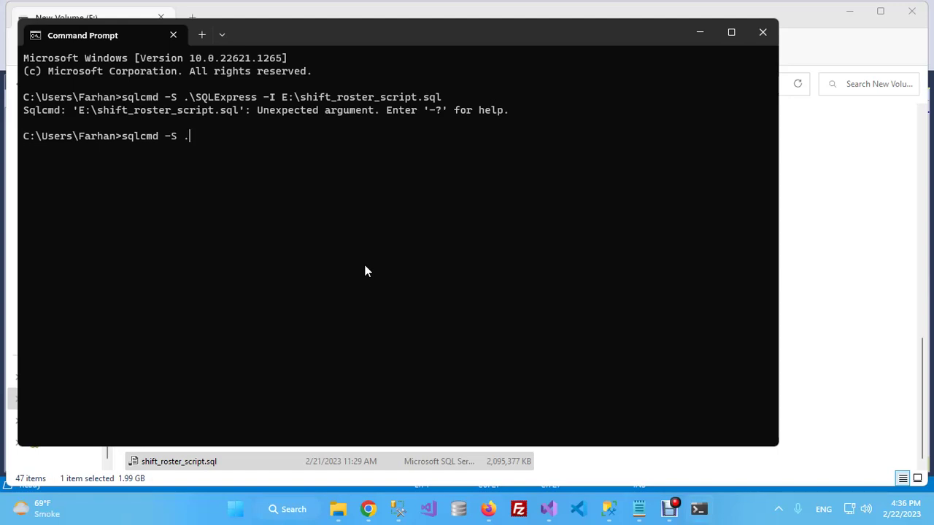
pyautogui.click(605, 514)
pyautogui.hotkey('alt', 'Tab')
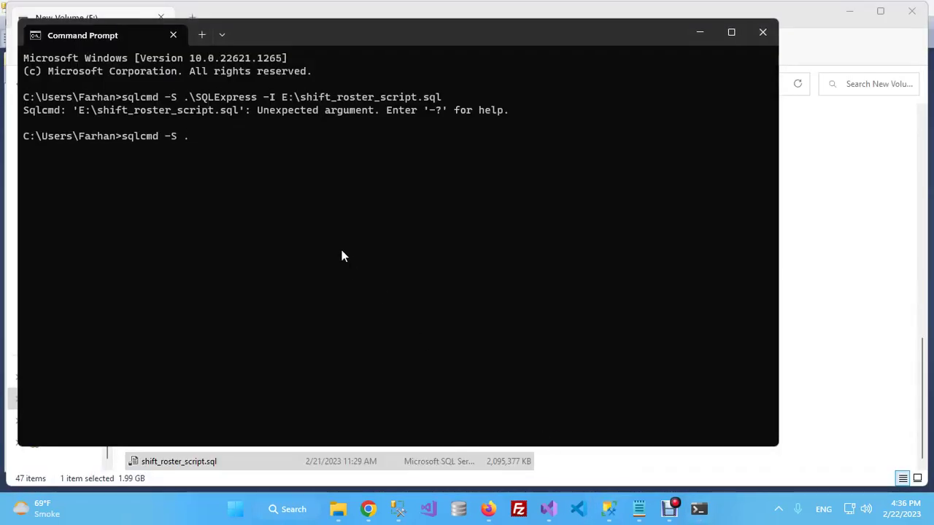
pyautogui.write('\\SQL')
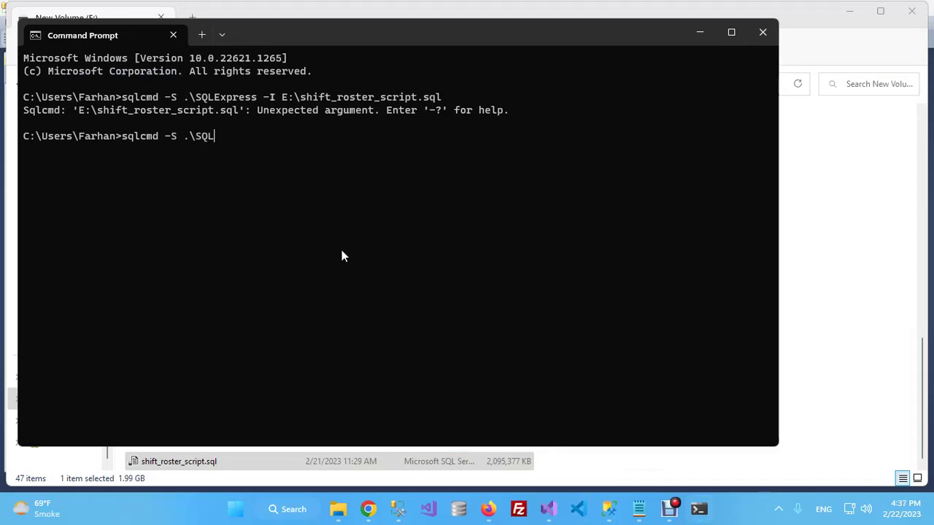
pyautogui.write('Express -i ')
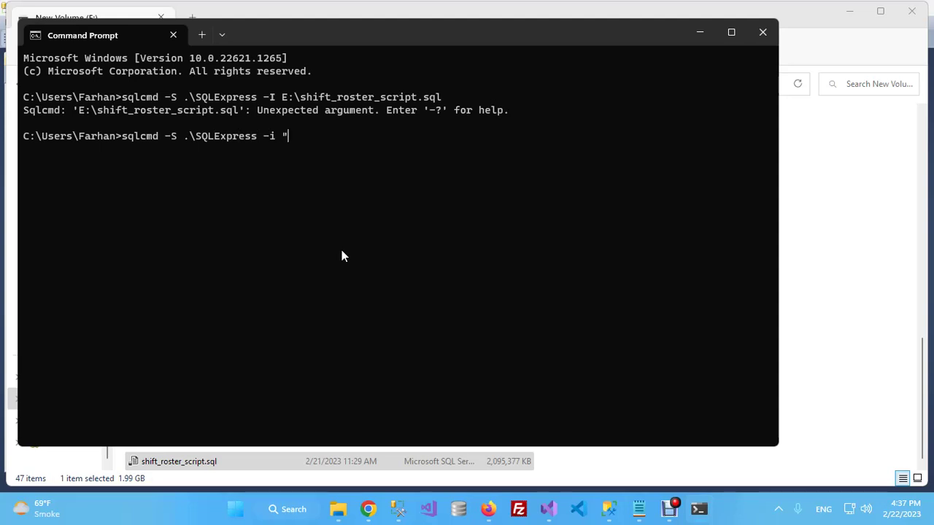
pyautogui.write('"E')
pyautogui.press('Return')
pyautogui.write(':')
pyautogui.press('BackSpace')
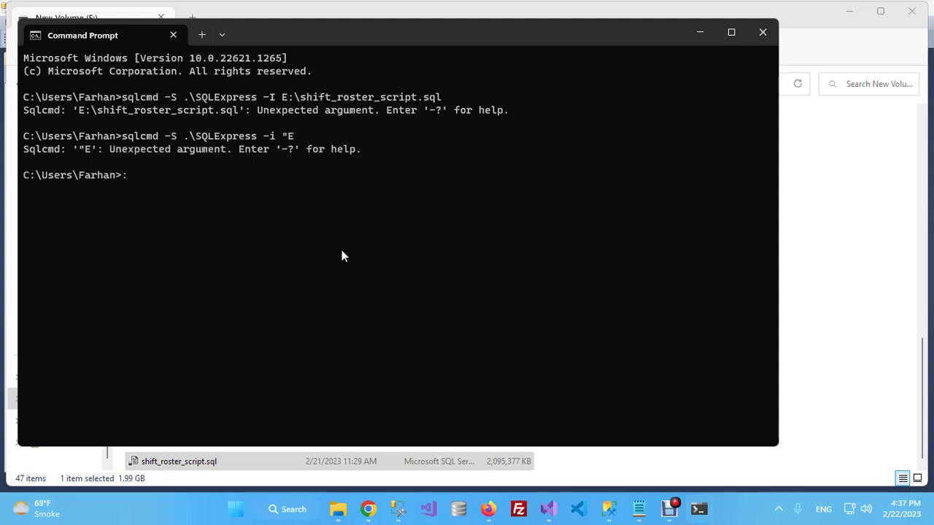
# Recall the last command, complete its script path as "E:\shift_roster_script.sql" using the copied file name, and run it.
pyautogui.press('Up')
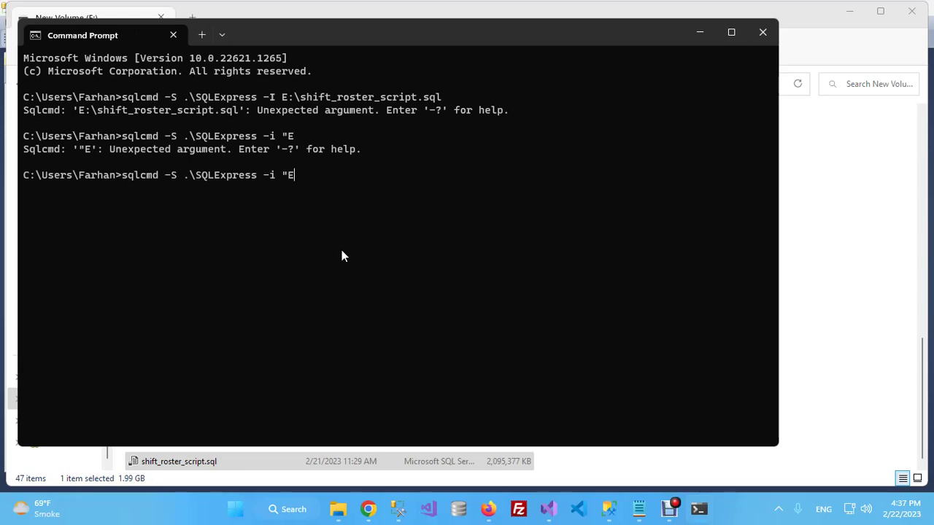
pyautogui.write(':\\')
pyautogui.moveTo(339, 512)
pyautogui.click(271, 439)
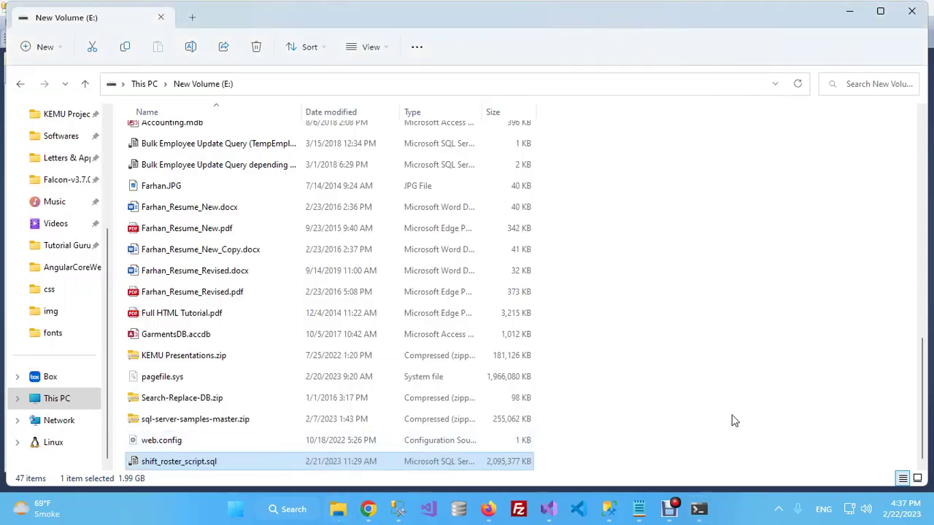
pyautogui.press('F2')
pyautogui.hotkey('ctrl', 'c')
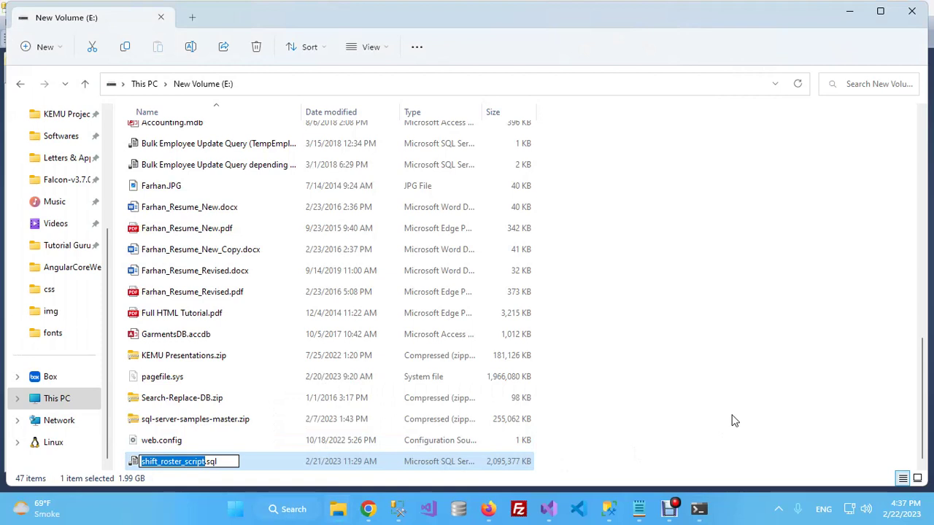
pyautogui.moveTo(699, 509)
pyautogui.click(700, 437)
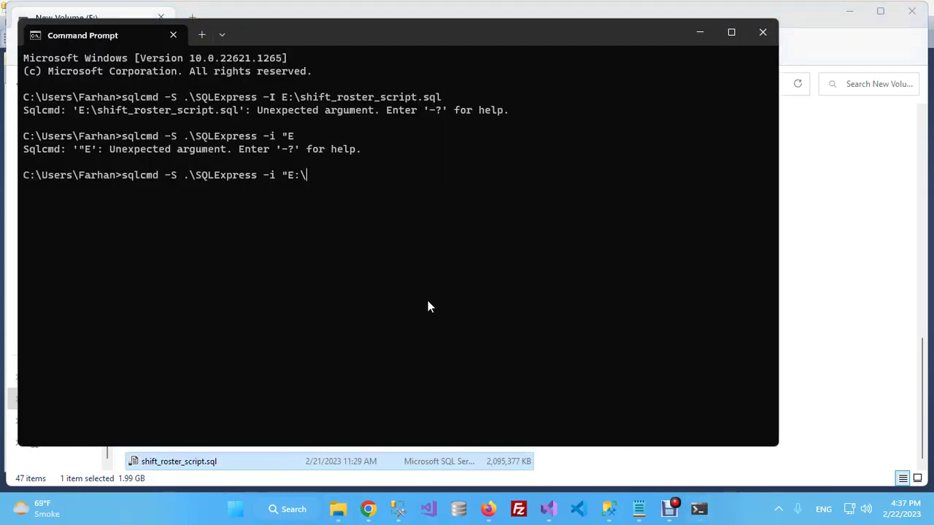
pyautogui.hotkey('ctrl', 'v')
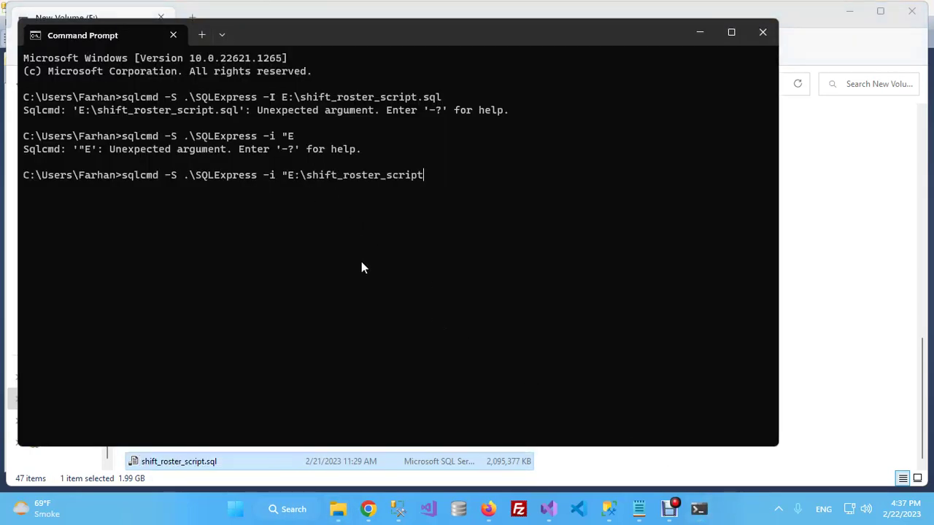
pyautogui.write('.sql"')
pyautogui.press('Return')
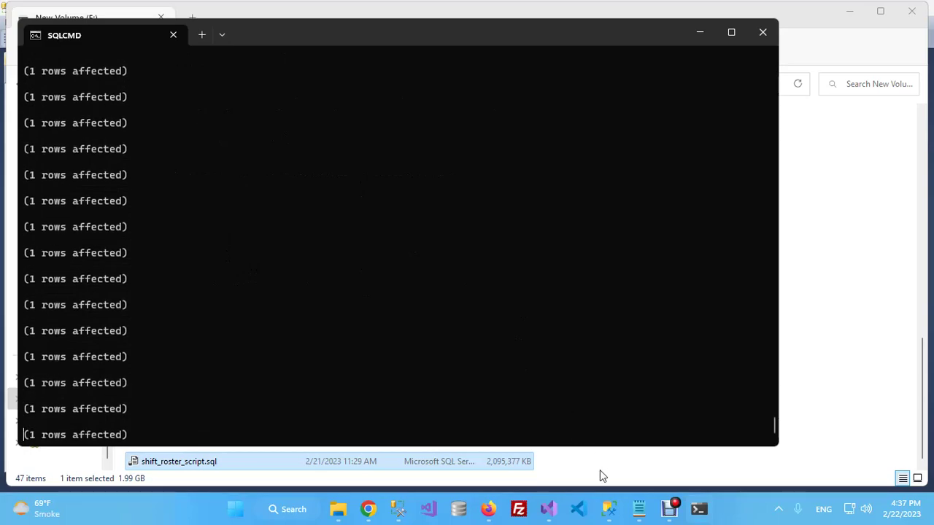
# Switch to Management Studio, rerun the shiftroster_backup query and look through the returned rows.
pyautogui.click(609, 512)
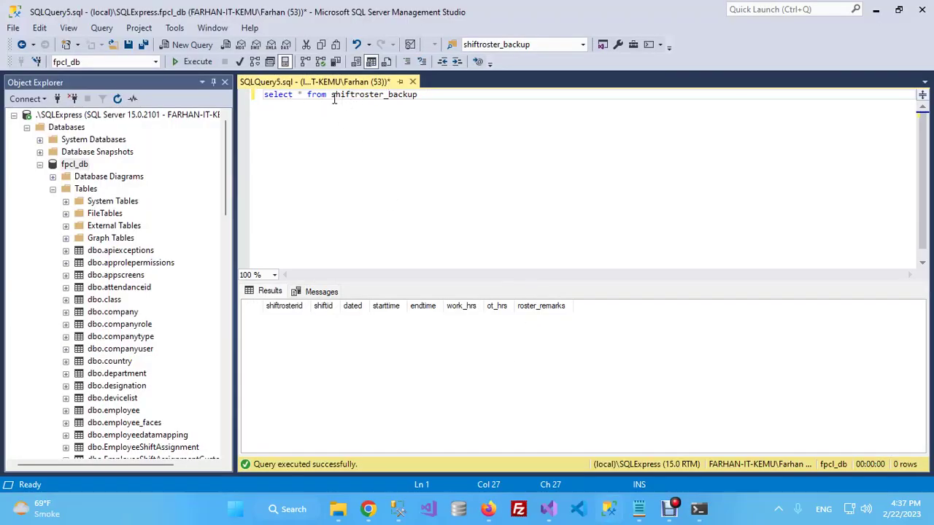
pyautogui.click(193, 61)
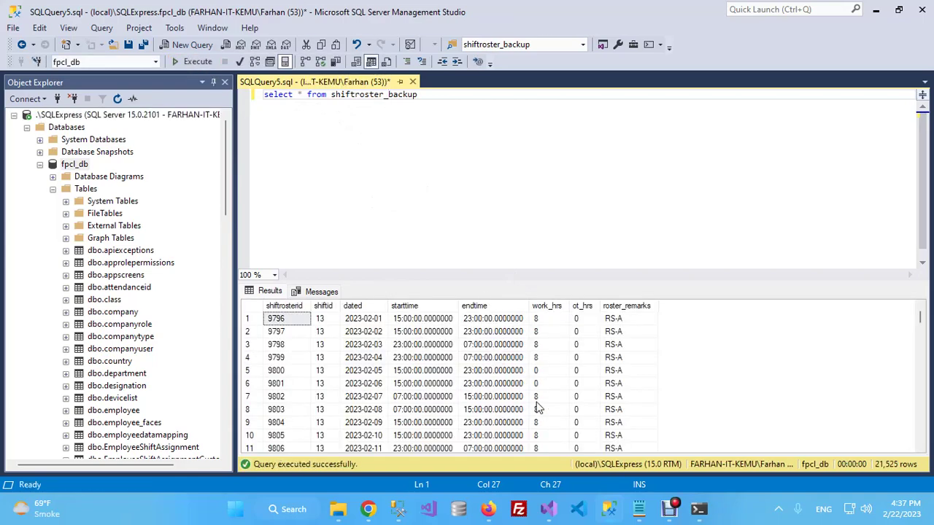
pyautogui.scroll(-9, 451, 391)
pyautogui.scroll(-20, 451, 390)
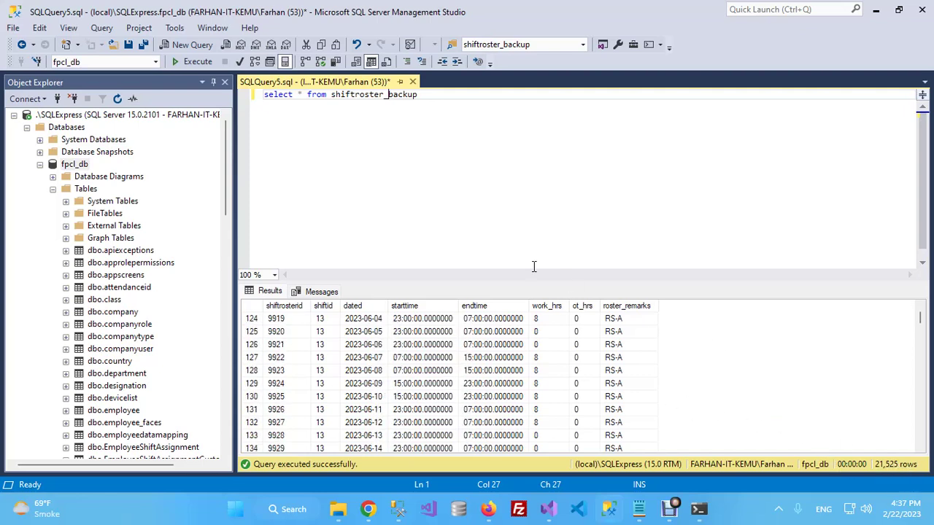
# Rerun the shiftroster_backup query several times to monitor how many rows have been inserted.
pyautogui.click(186, 61)
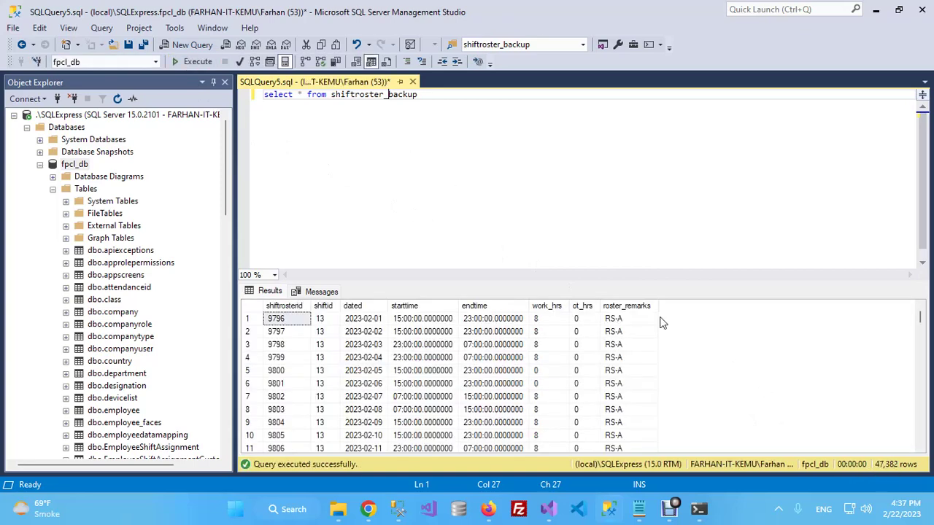
pyautogui.press('F5')
pyautogui.click(197, 61)
pyautogui.click(190, 62)
pyautogui.click(194, 62)
pyautogui.click(191, 64)
pyautogui.click(197, 64)
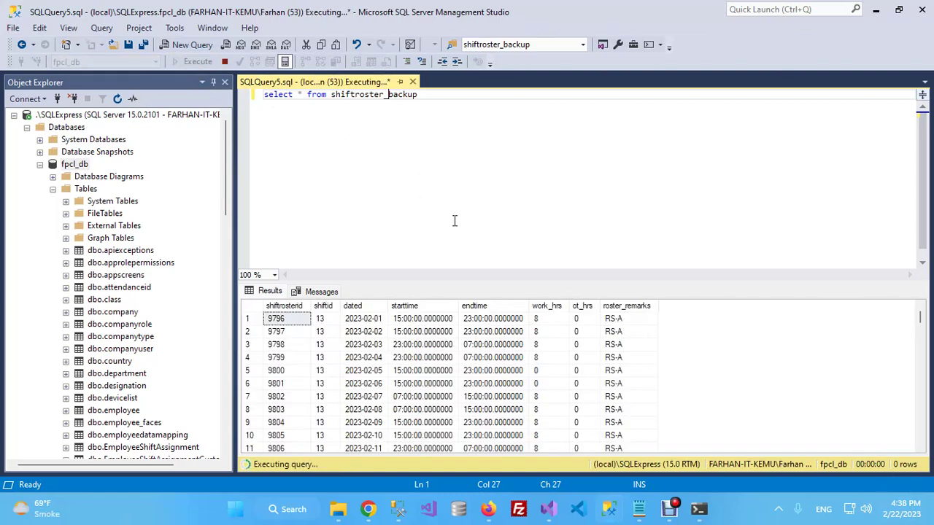
# Check the running sqlcmd output, and review the general and local default instance commands in the Notepad notes.
pyautogui.click(699, 509)
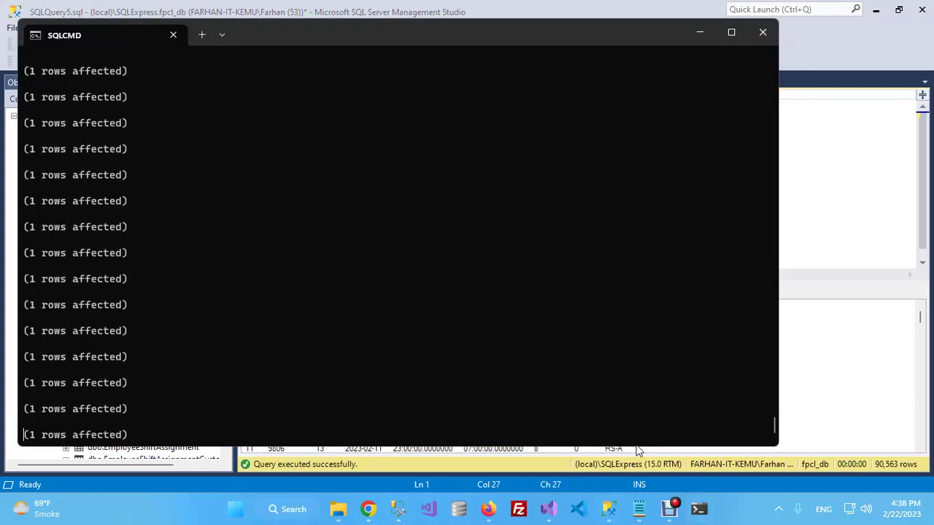
pyautogui.click(642, 517)
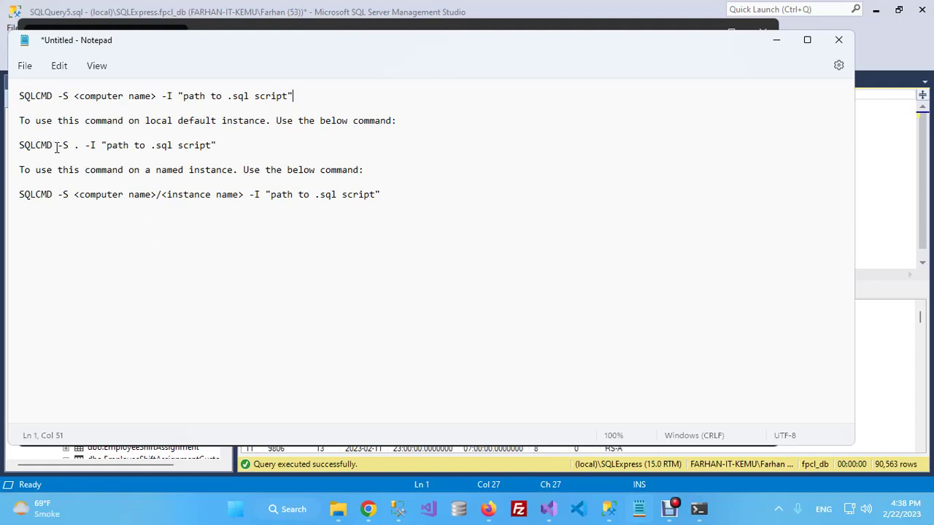
pyautogui.click(21, 96)
pyautogui.moveTo(21, 96); pyautogui.dragTo(296, 96)
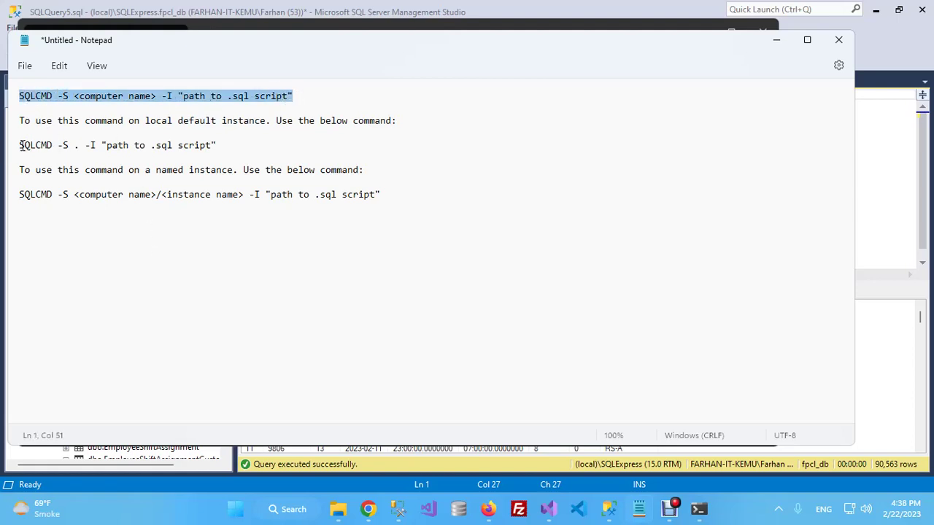
pyautogui.moveTo(20, 145); pyautogui.dragTo(219, 145)
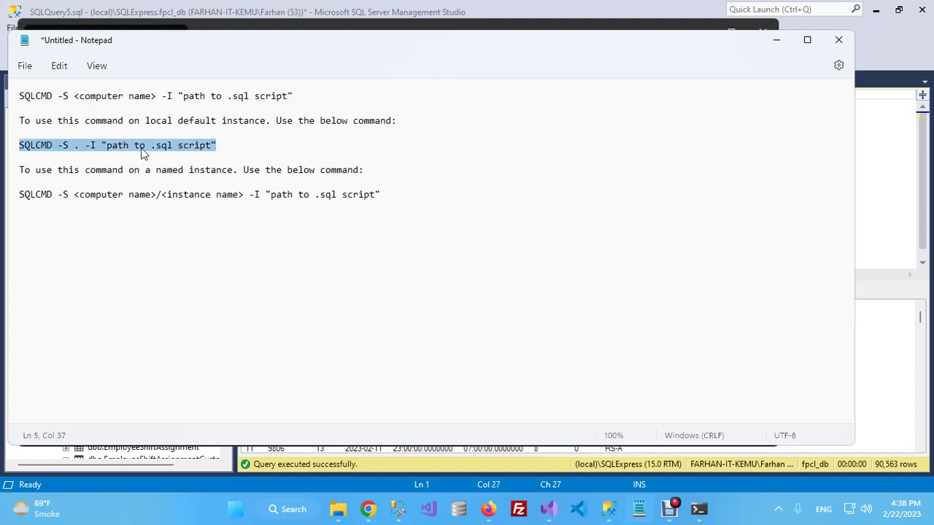
pyautogui.click(86, 156)
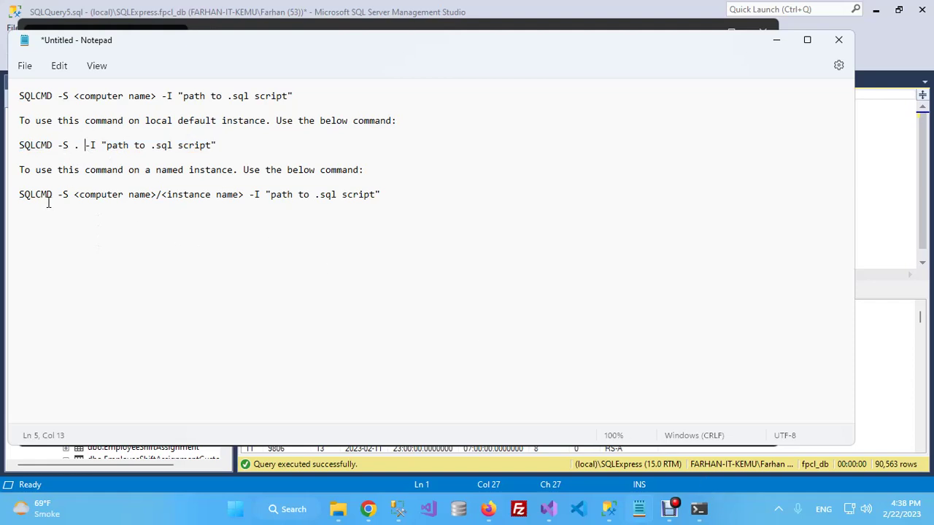
# Replace the forward slash between computer name and instance name with a backslash in the notes' named-instance command.
pyautogui.moveTo(20, 193); pyautogui.dragTo(381, 202)
pyautogui.click(158, 187)
pyautogui.click(158, 194)
pyautogui.press('Delete')
pyautogui.write('\\')
pyautogui.moveTo(18, 194); pyautogui.dragTo(386, 200)
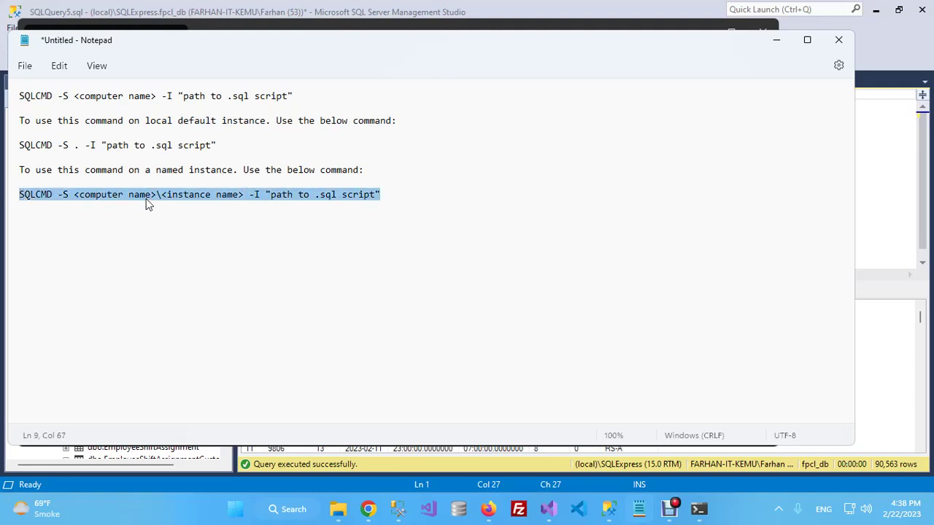
# Review the local default instance command and its description in the notes.
pyautogui.moveTo(19, 145); pyautogui.dragTo(46, 144)
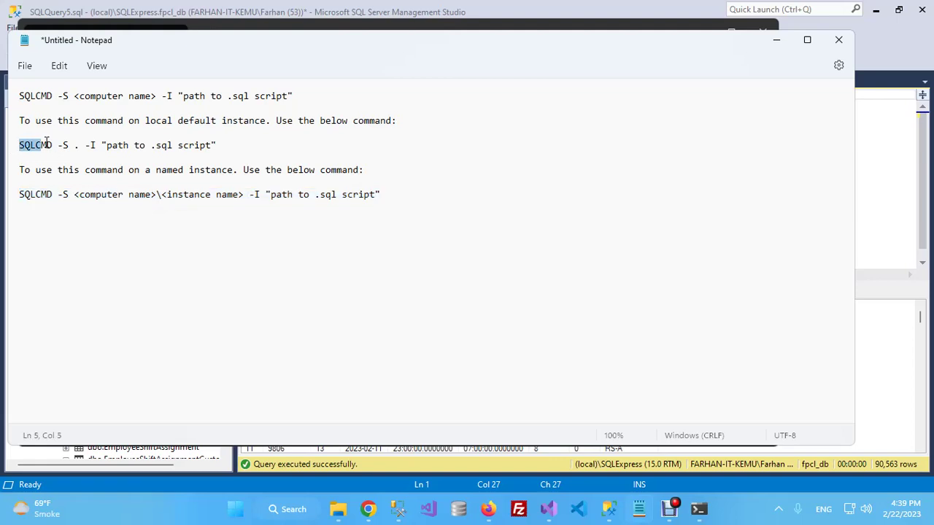
pyautogui.click(70, 145)
pyautogui.moveTo(179, 121); pyautogui.dragTo(260, 122)
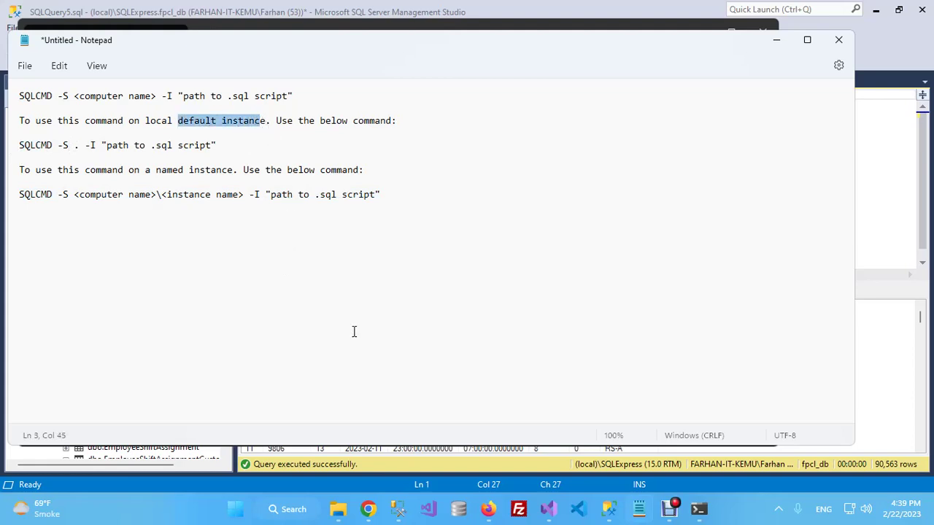
# Minimize the notes, return to Management Studio and rerun the shiftroster_backup query to check the import progress.
pyautogui.click(784, 46)
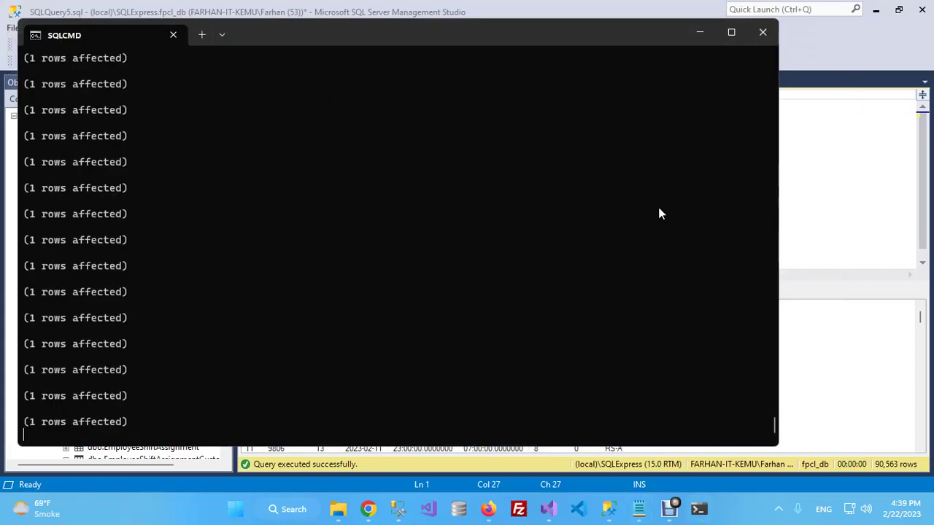
pyautogui.click(577, 465)
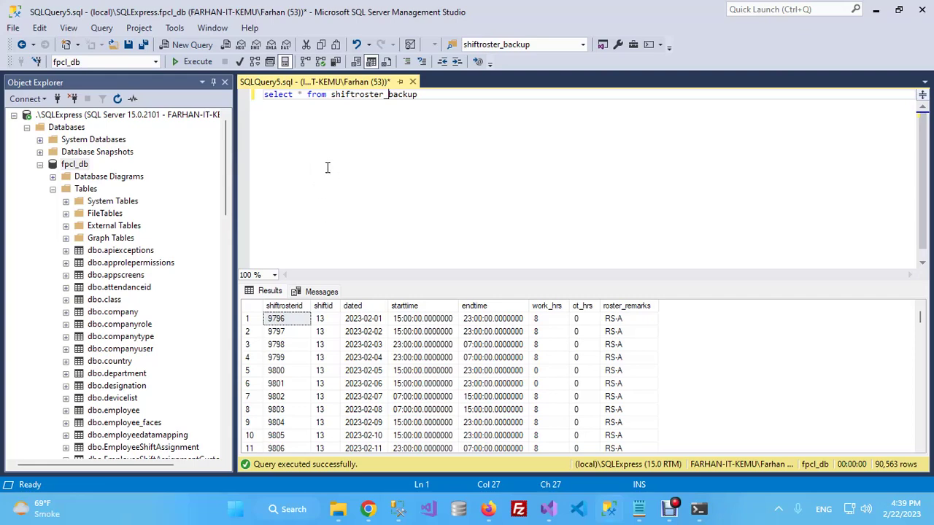
pyautogui.click(196, 63)
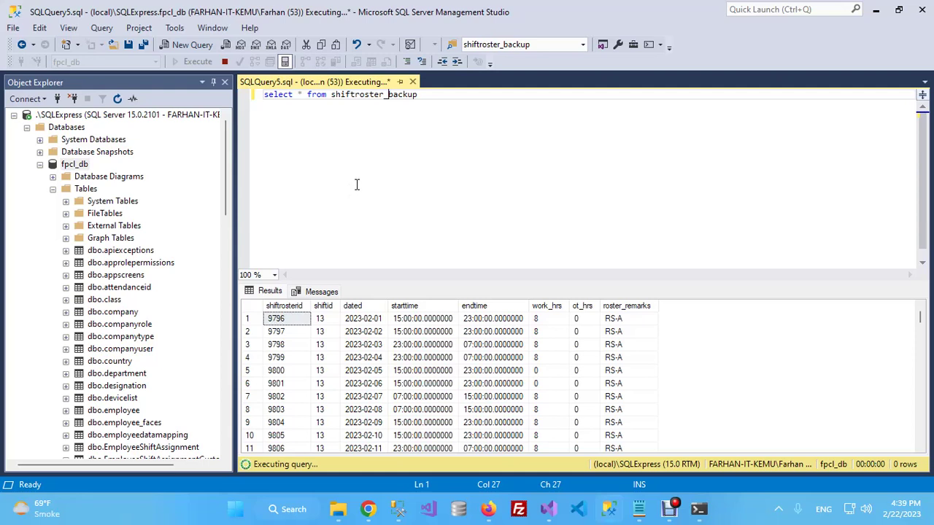